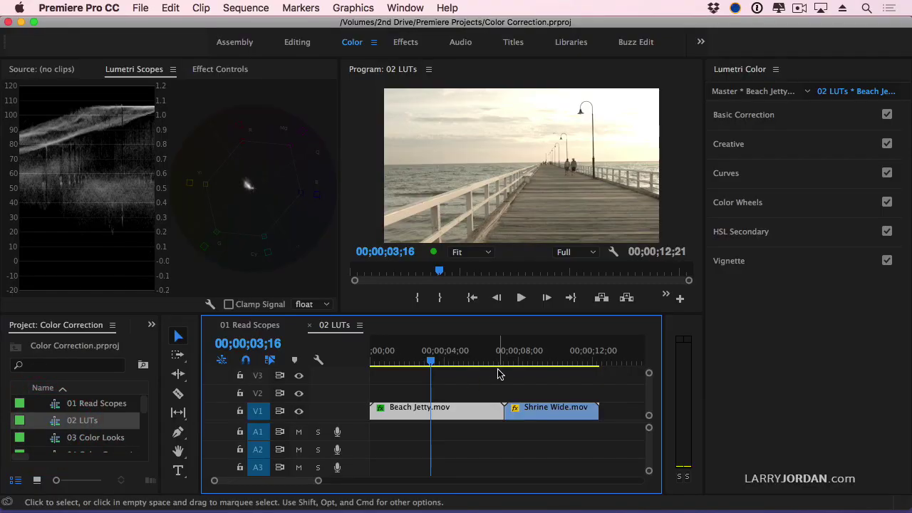
Position the playhead at 00;00;04;55 inside the Beach Jetty clip.
left_click(438, 363)
left_click_drag(438, 363, 435, 363)
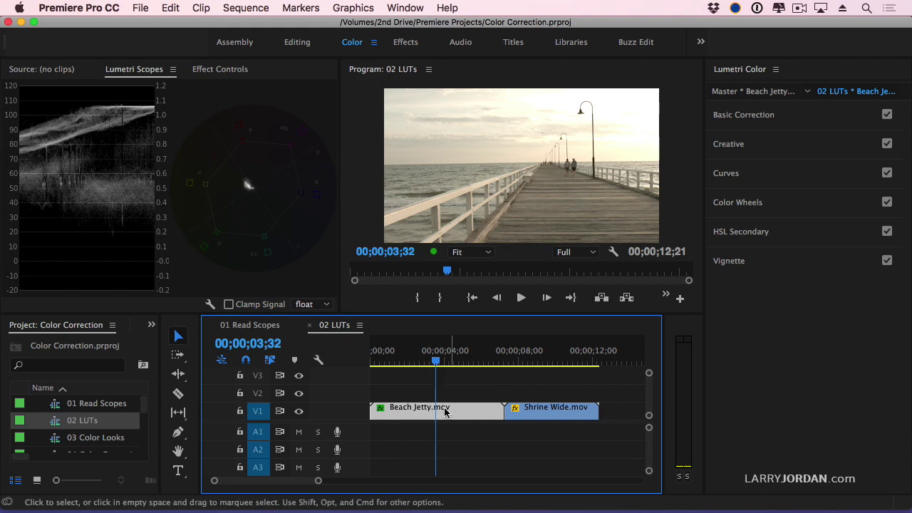
left_click_drag(435, 362, 461, 362)
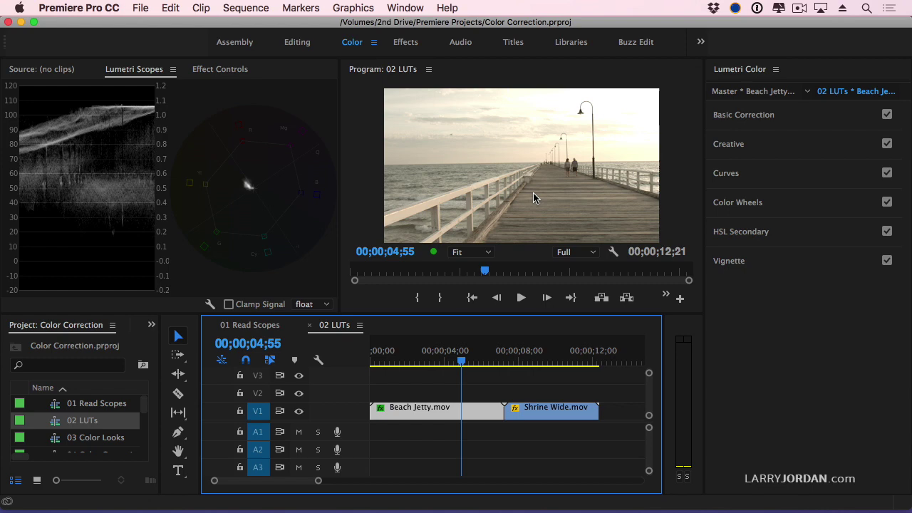
Expand Basic Correction and preview the Arabica 12 input LUT on Beach Jetty.
left_click(743, 116)
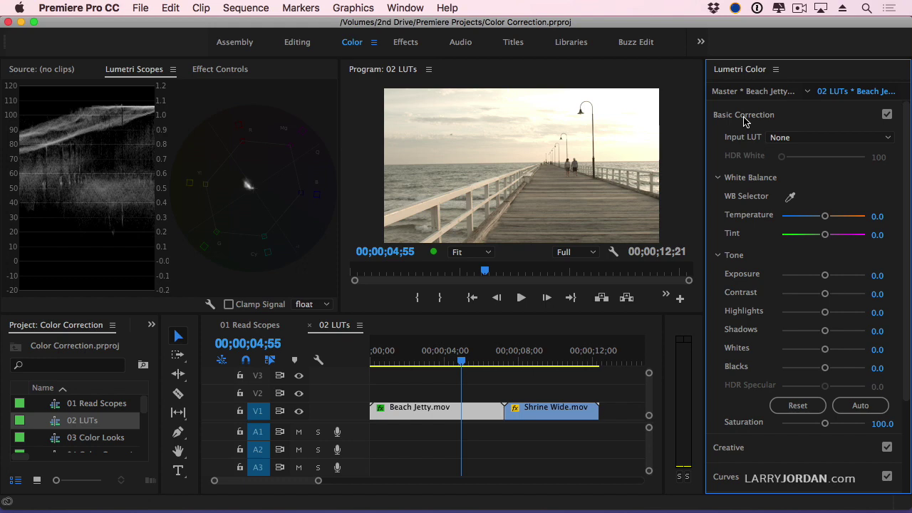
left_click(745, 116)
left_click(748, 114)
left_click(831, 138)
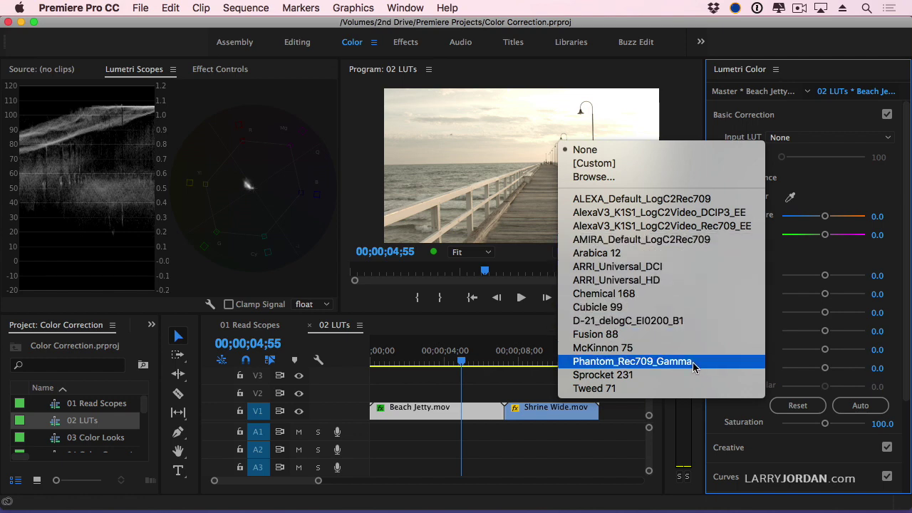
left_click(679, 254)
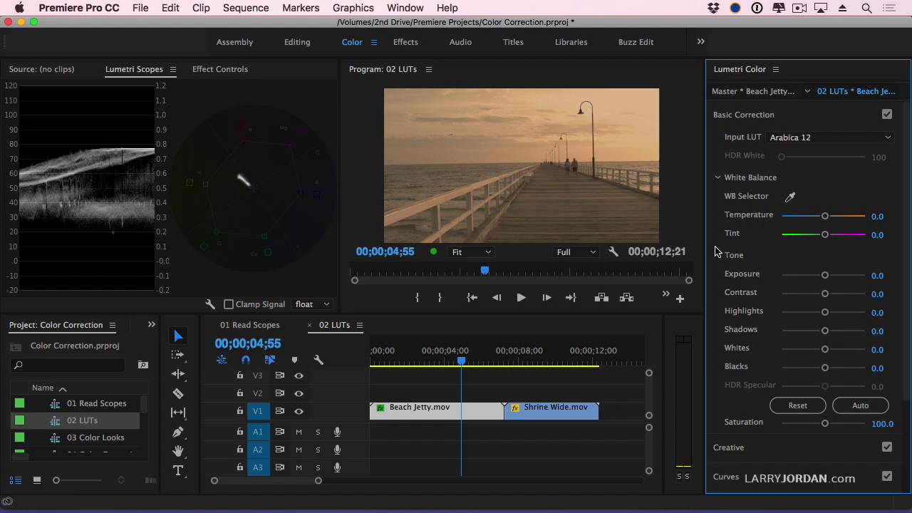
Compare the Chemical 168 and Cubicle 99 LUTs, then settle on Tweed 71 as the input LUT.
left_click(813, 140)
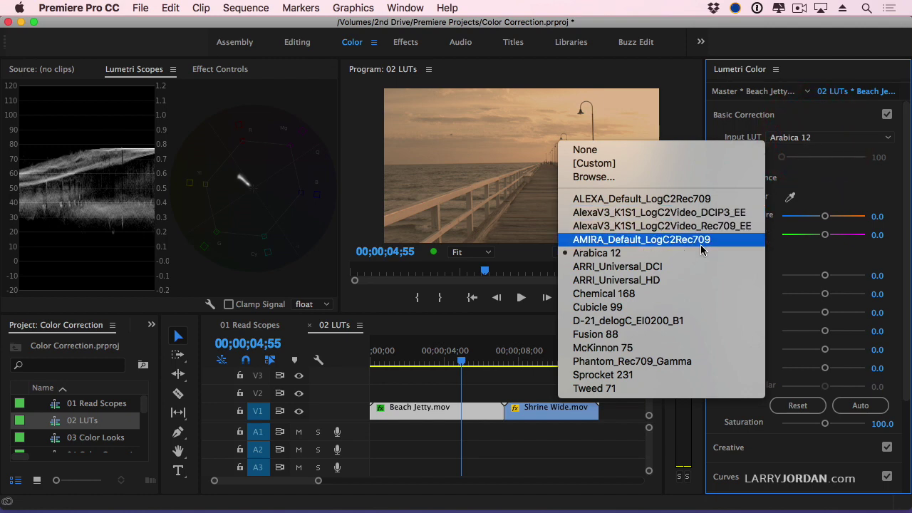
left_click(688, 294)
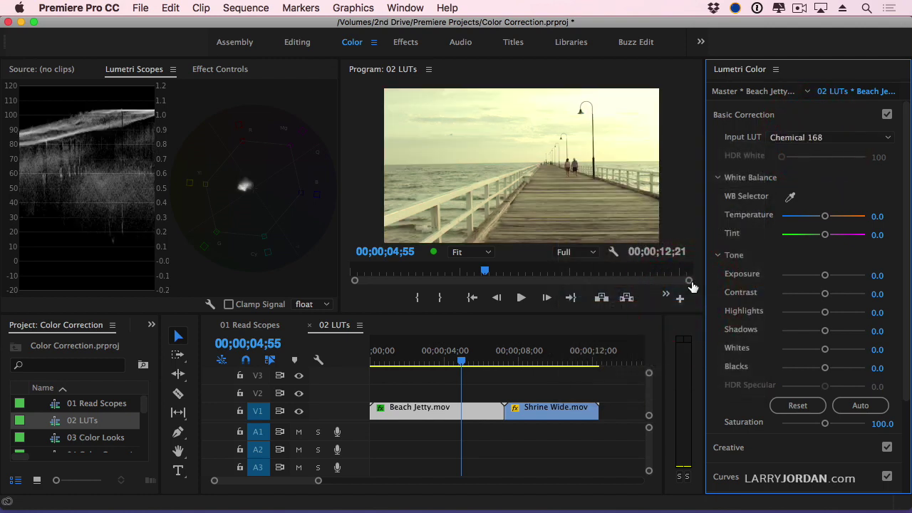
left_click(816, 137)
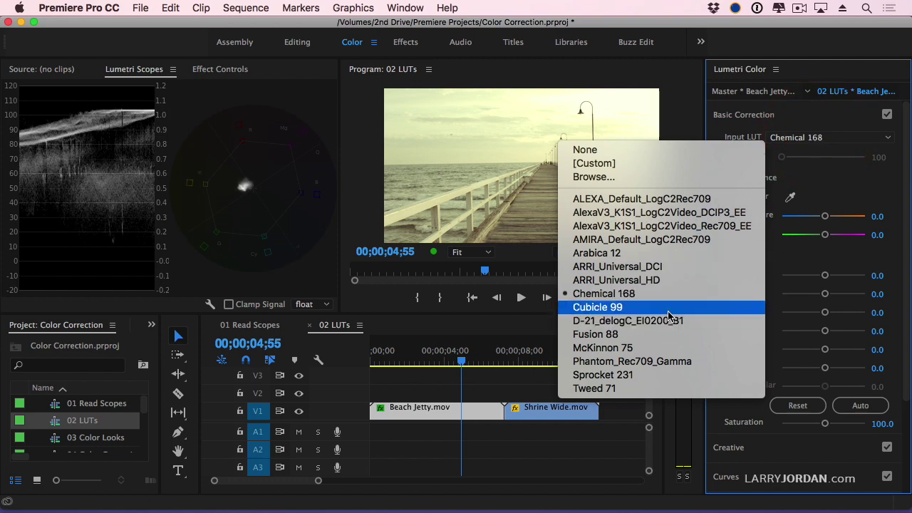
left_click(669, 308)
left_click(813, 138)
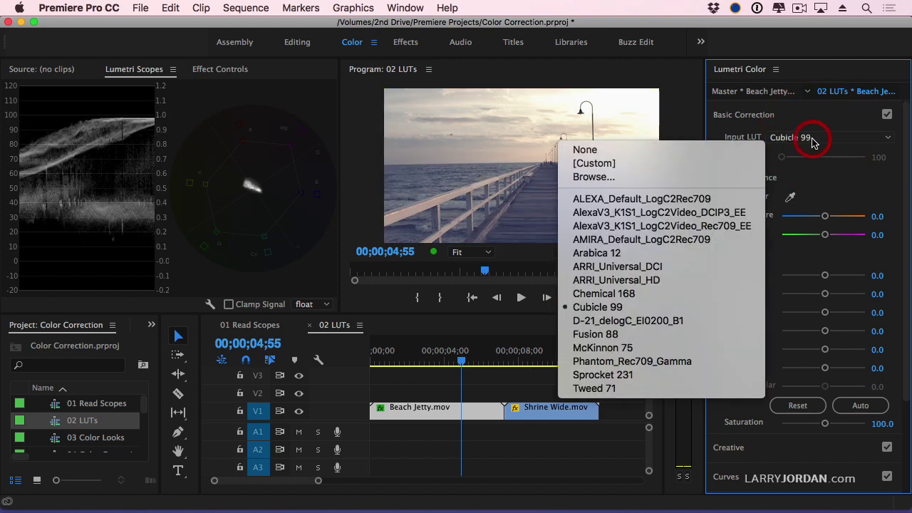
left_click(625, 389)
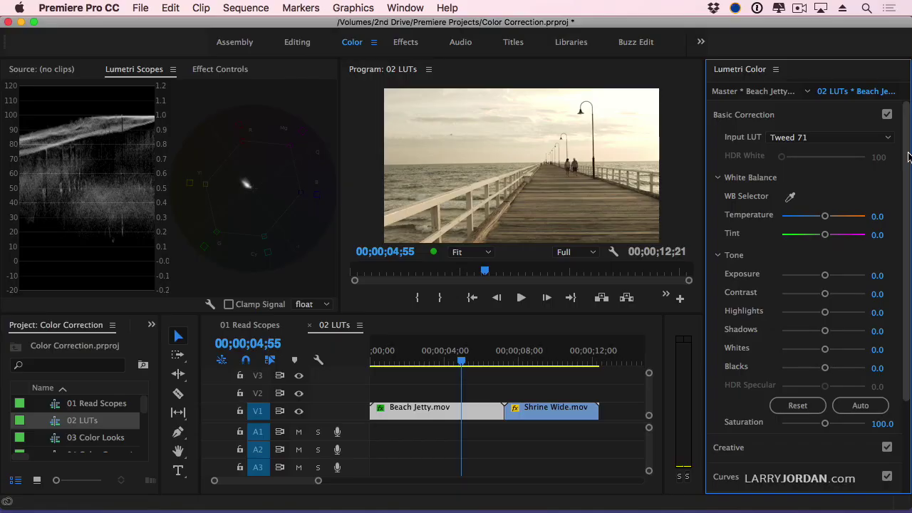
left_click_drag(831, 22, 738, 24)
left_click(842, 175)
double_click(842, 174)
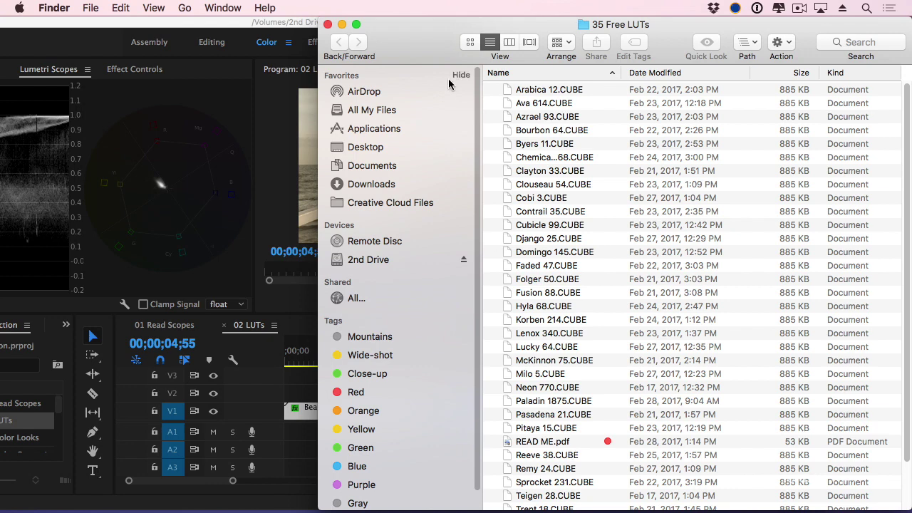
left_click(327, 24)
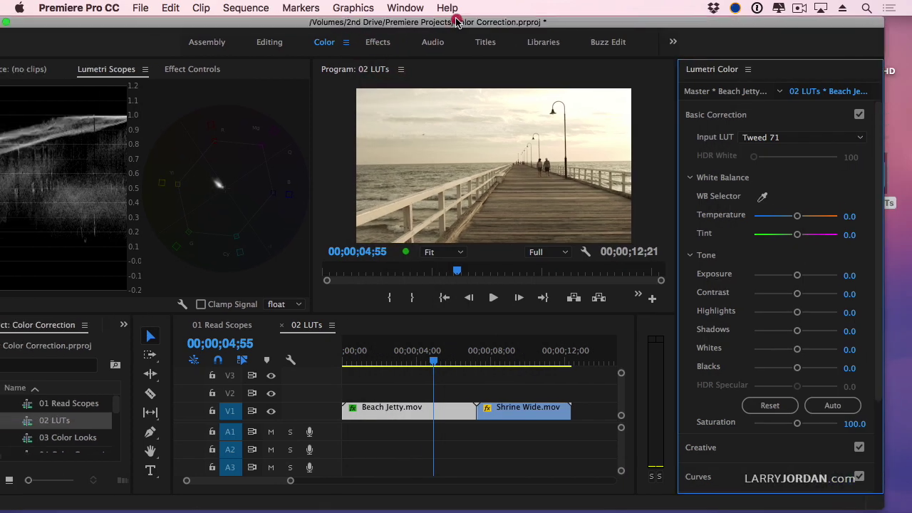
left_click(490, 17)
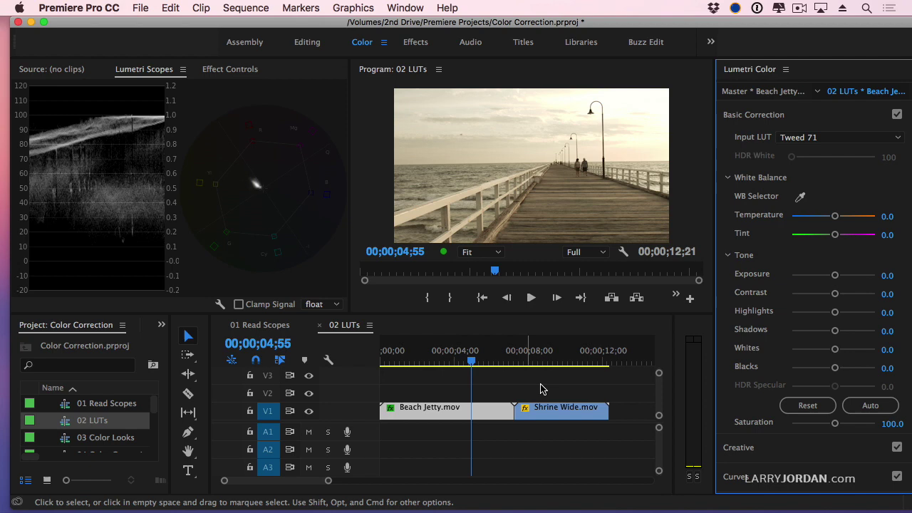
Select Shrine Wide and load Pasadena 21.CUBE from the 35 Free LUTs folder as its input LUT.
left_click(539, 356)
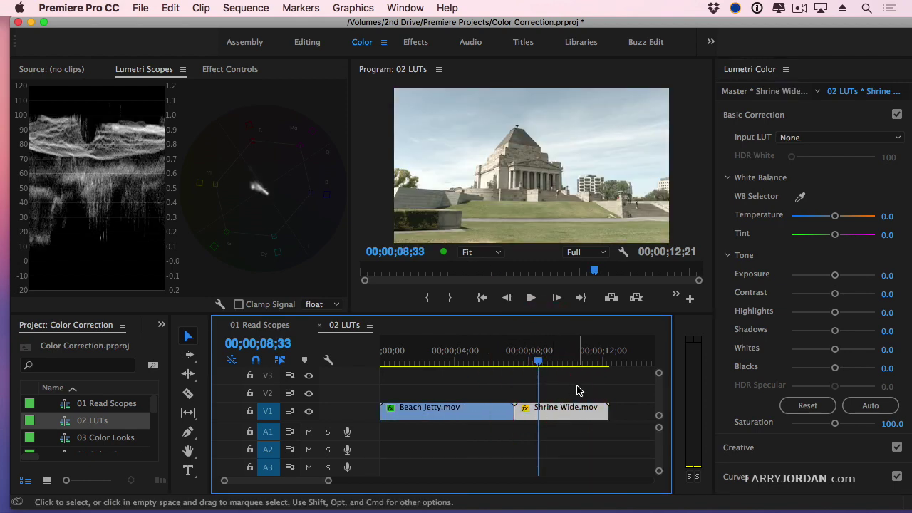
left_click(817, 137)
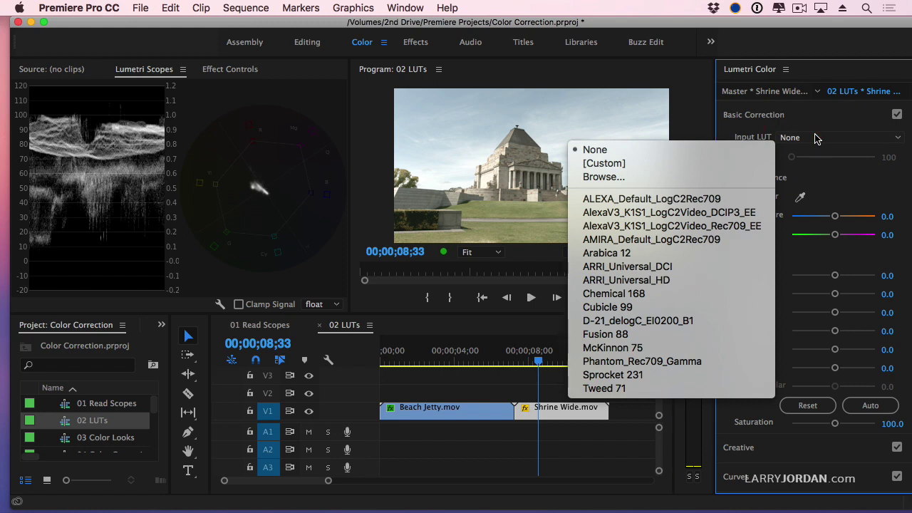
left_click(619, 177)
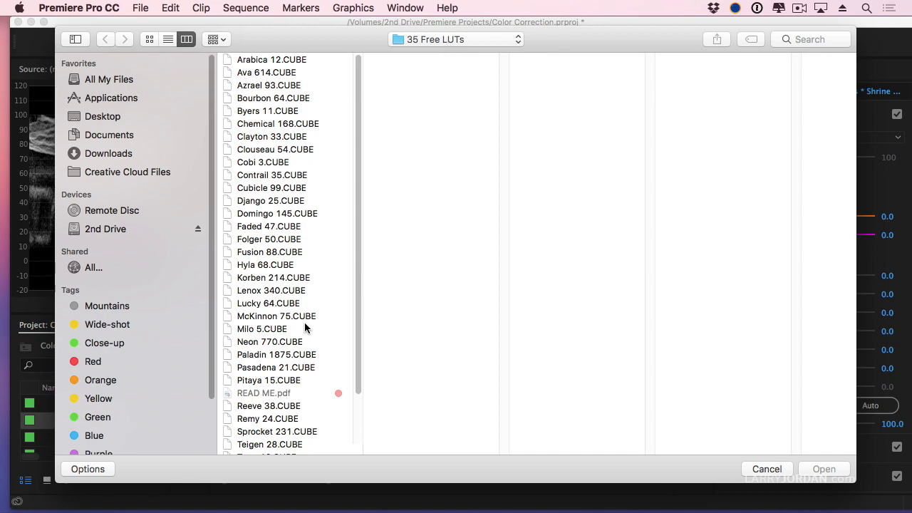
left_click(283, 369)
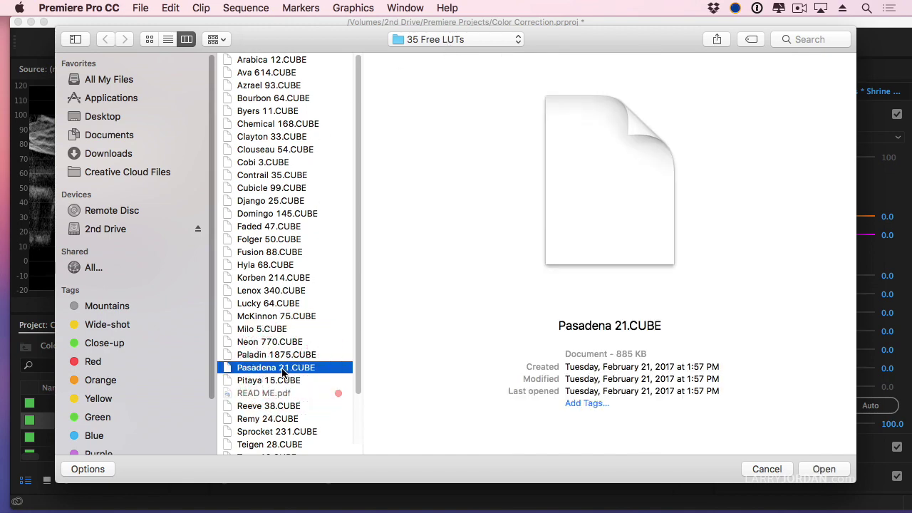
left_click(825, 469)
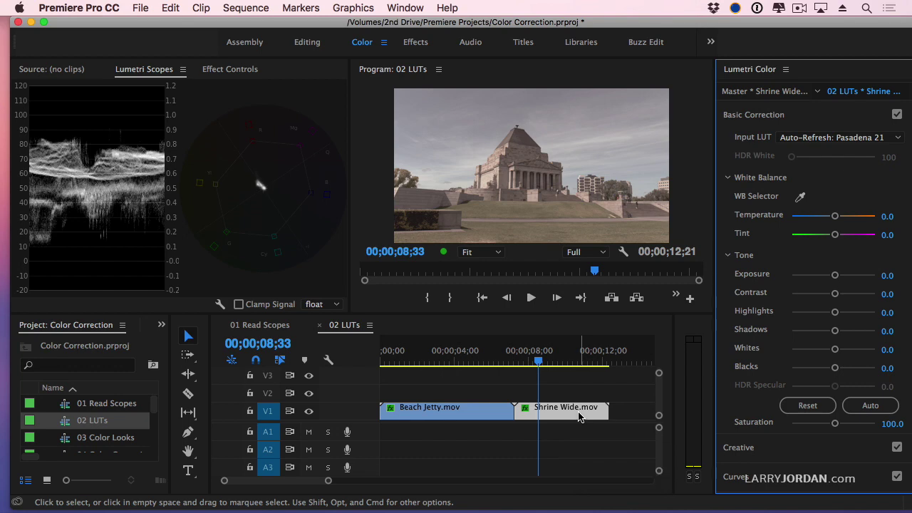
left_click(858, 140)
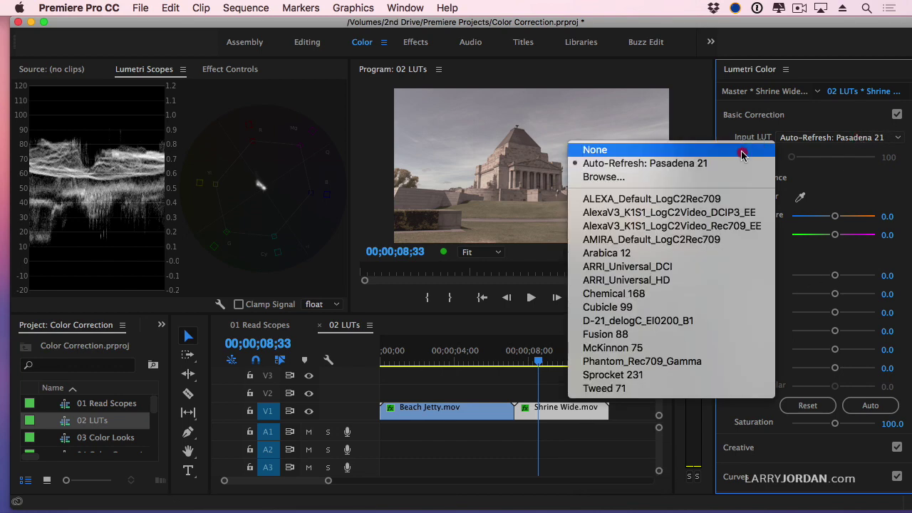
left_click(697, 375)
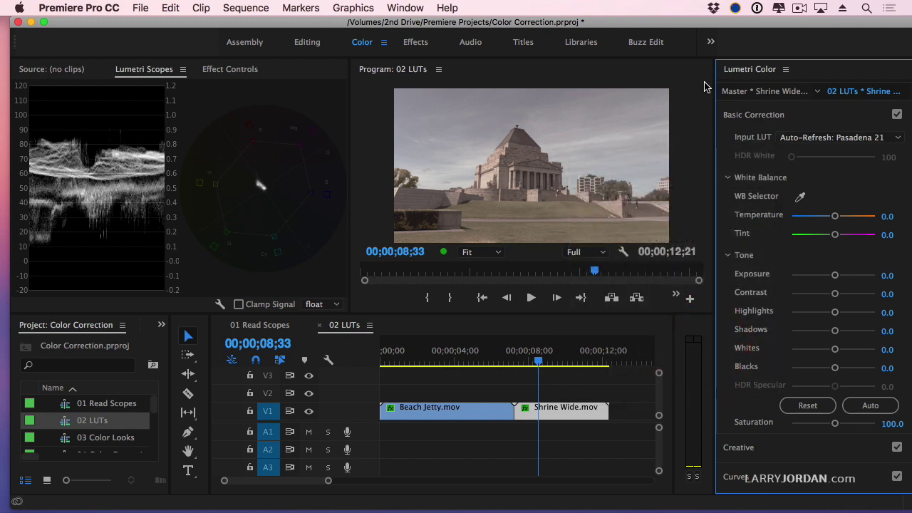
Show the package contents of Adobe Premiere Pro CC 2017 from the Applications folder.
left_click_drag(741, 22, 549, 22)
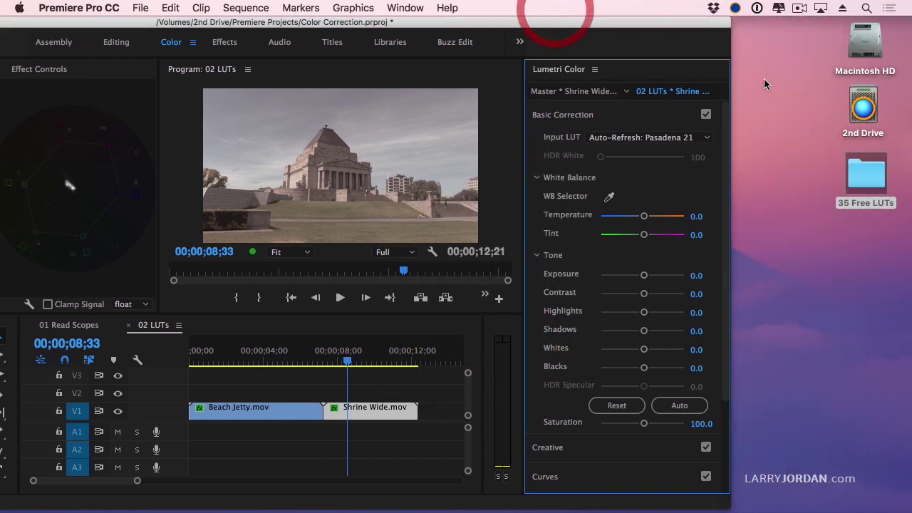
left_click(770, 79)
key("super+shift+a")
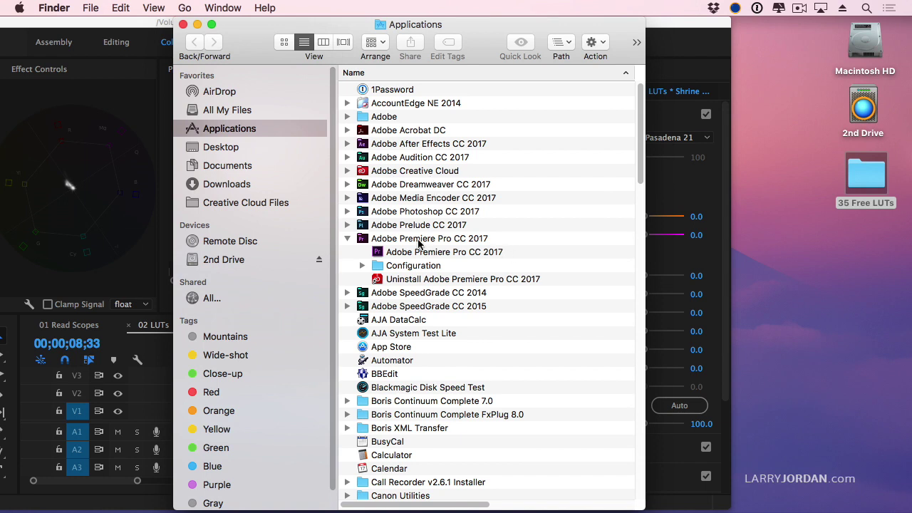
right_click(377, 253)
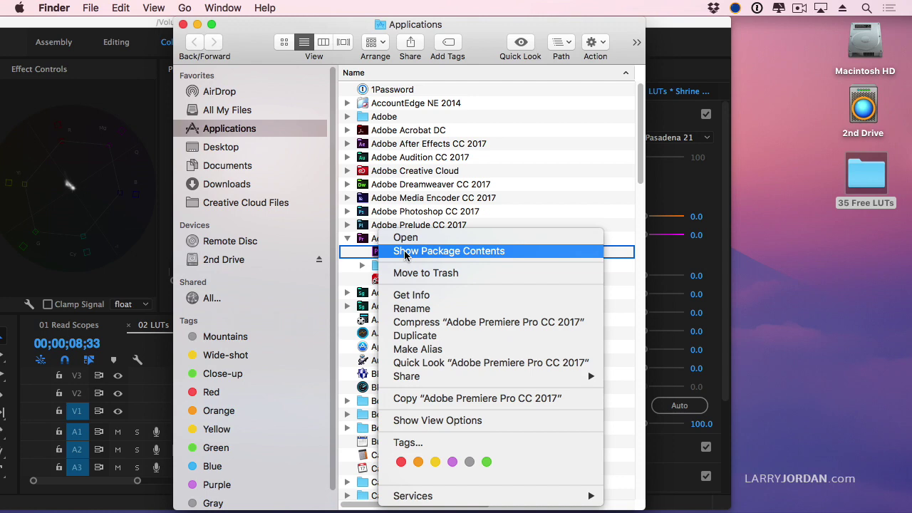
left_click(404, 252)
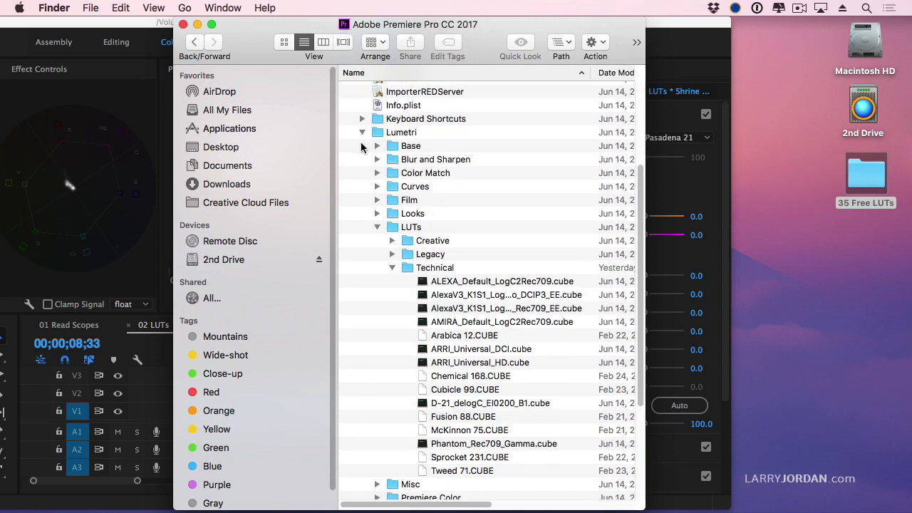
Expand Contents > Lumetri > LUTs to reveal the Technical folder's .cube files.
left_click(362, 133)
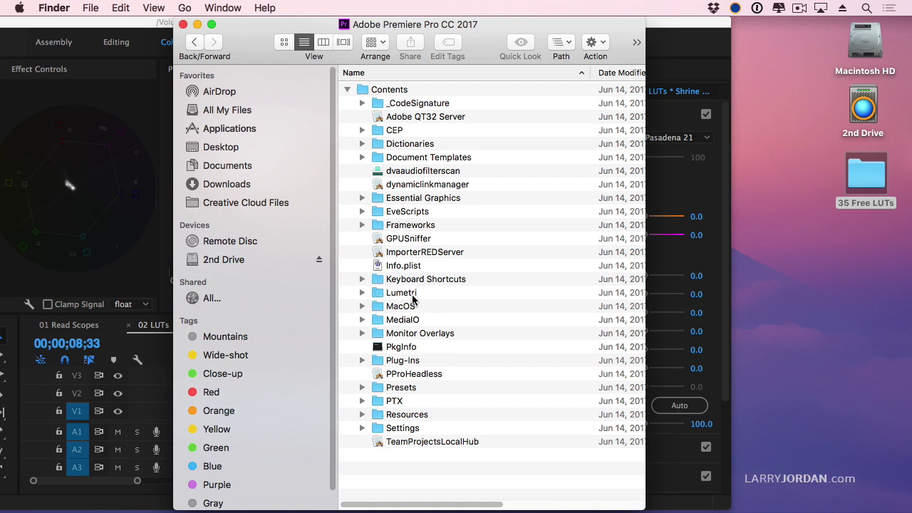
left_click(362, 292)
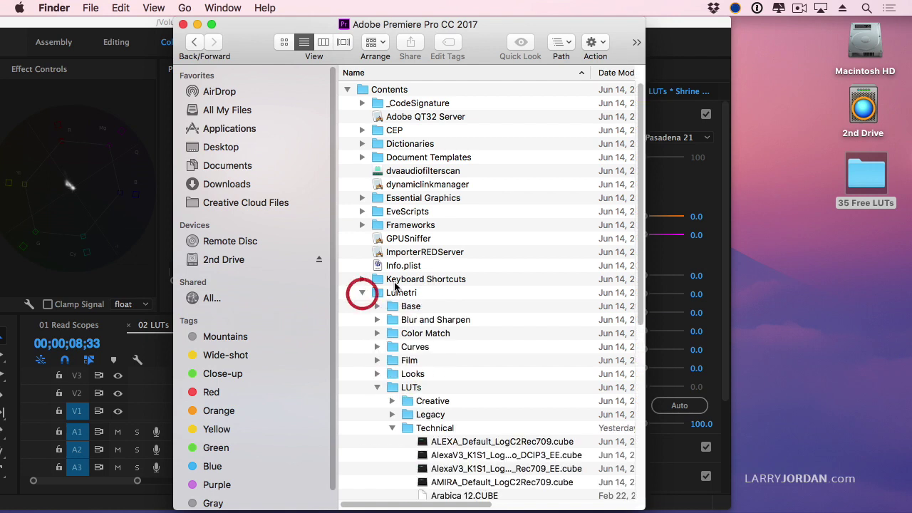
scroll(438, 252, "down", 1)
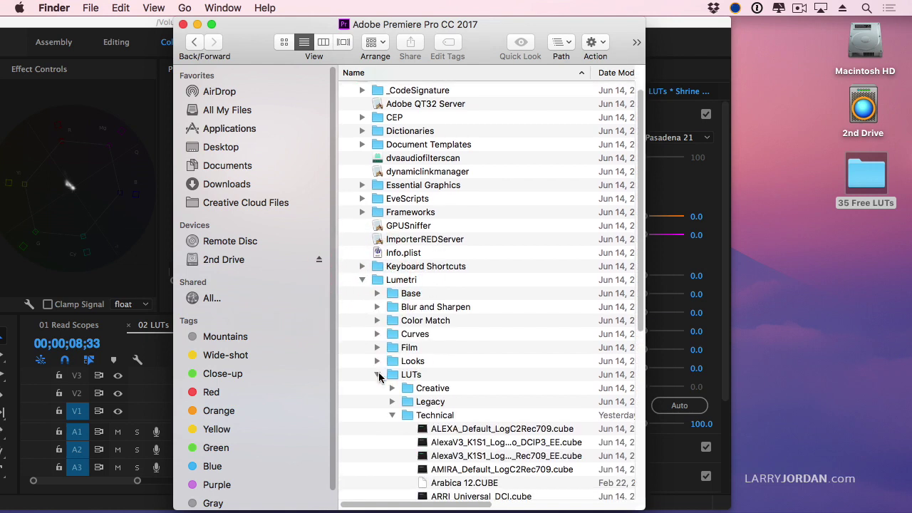
scroll(461, 301, "down", 5)
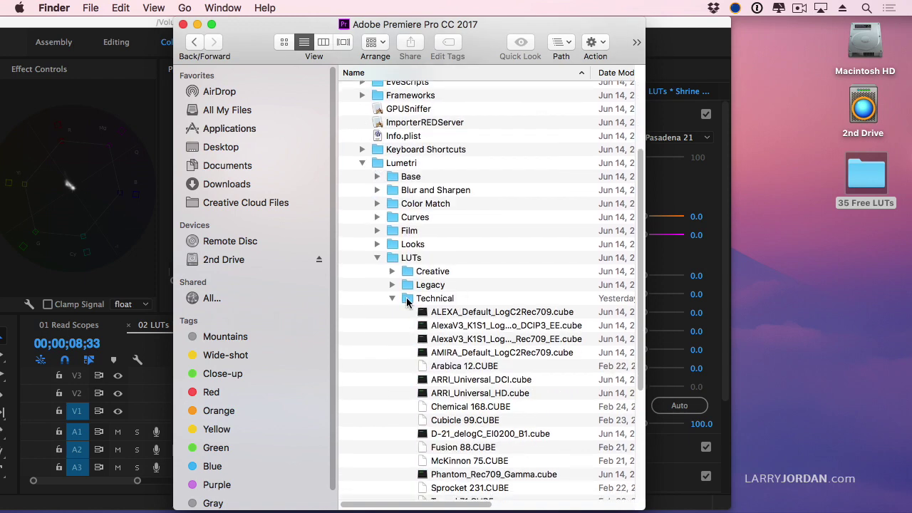
scroll(407, 302, "down", 5)
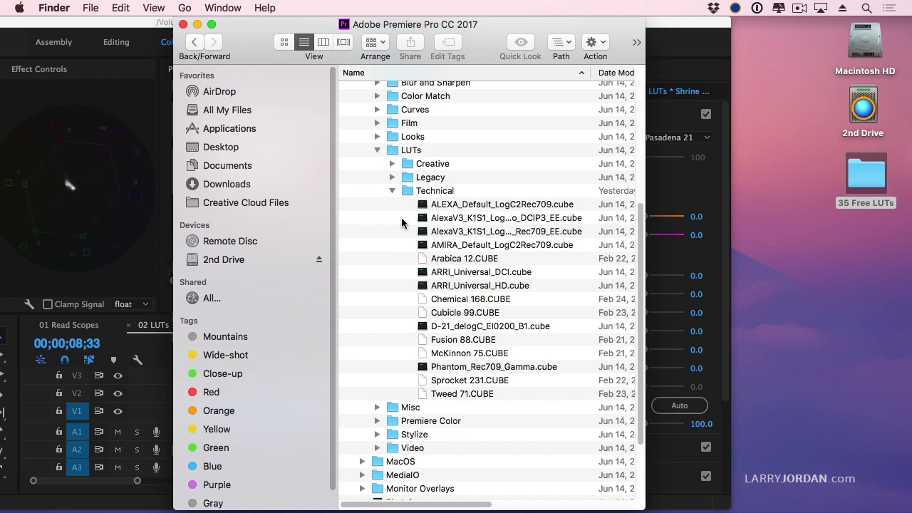
Open the 35 Free LUTs folder and copy Ava 614.CUBE into Premiere's Technical LUTs folder.
left_click_drag(401, 223, 440, 228)
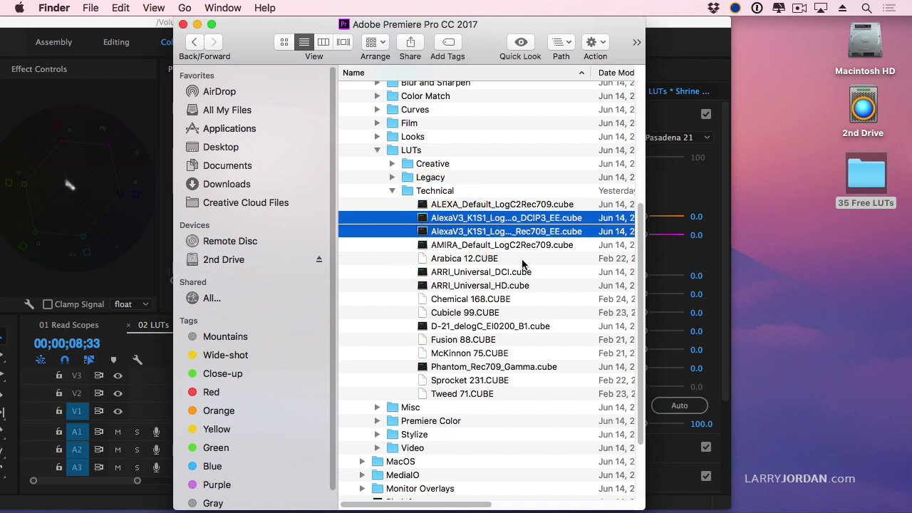
left_click(866, 177)
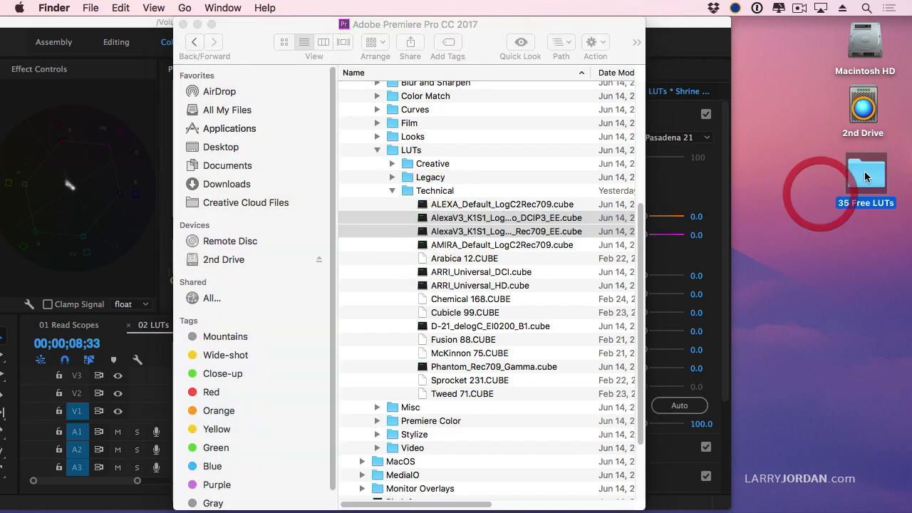
double_click(866, 176)
left_click_drag(381, 25, 705, 27)
left_click_drag(817, 104, 426, 193)
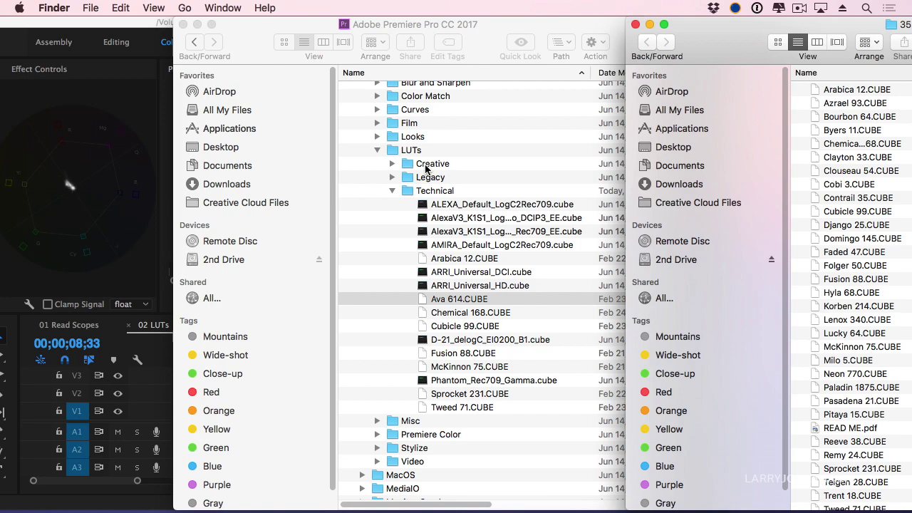
key("super+alt+h")
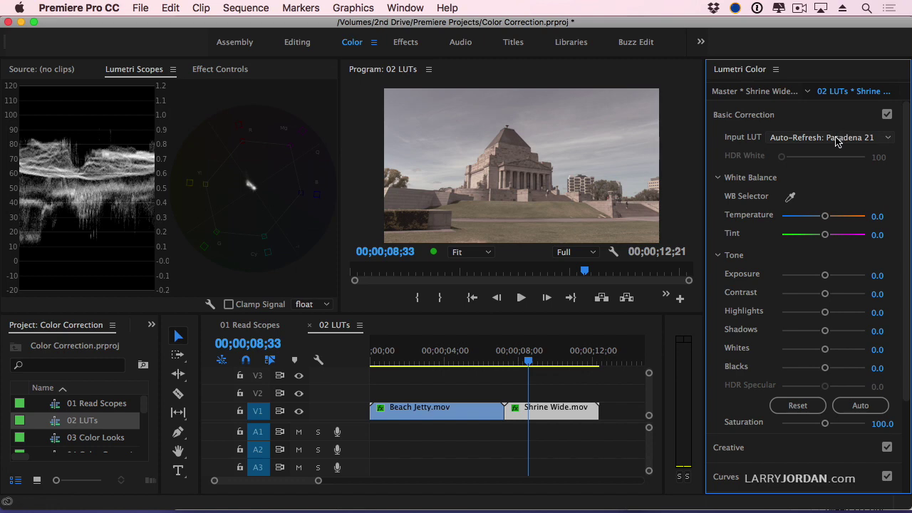
left_click(836, 141)
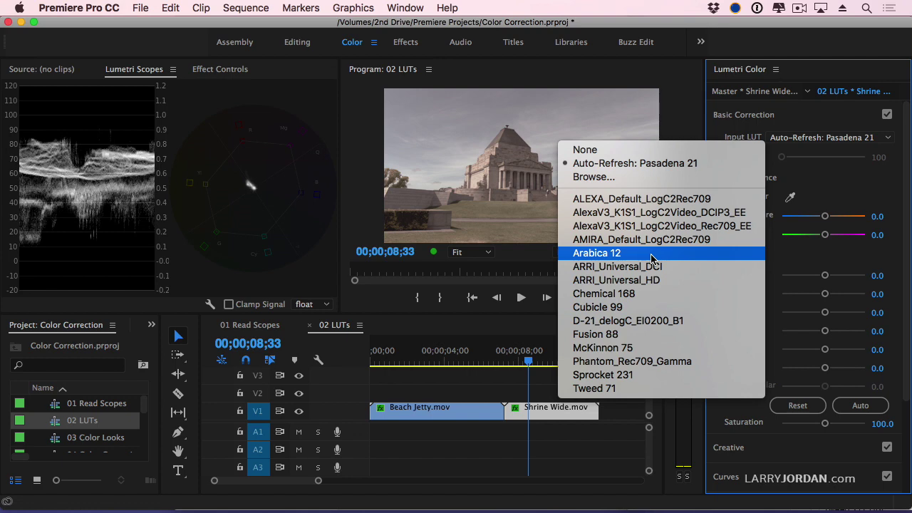
left_click(605, 453)
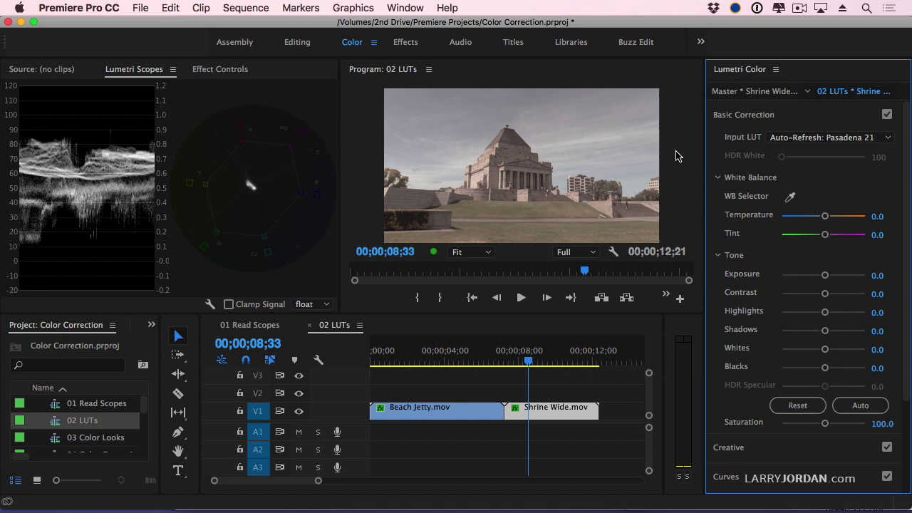
Swap the Lumetri Scopes panel for the Source Monitor and match-frame Beach Jetty.mov into it.
left_click(472, 409)
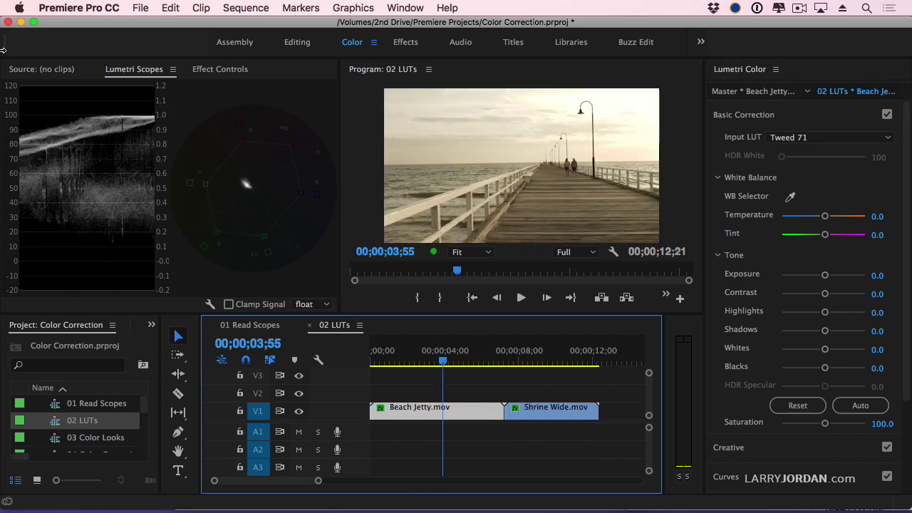
left_click(172, 69)
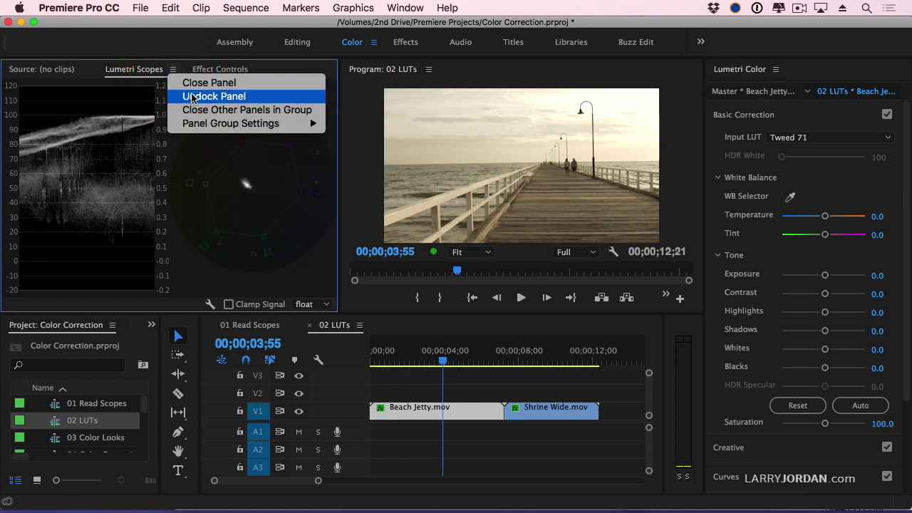
left_click(191, 83)
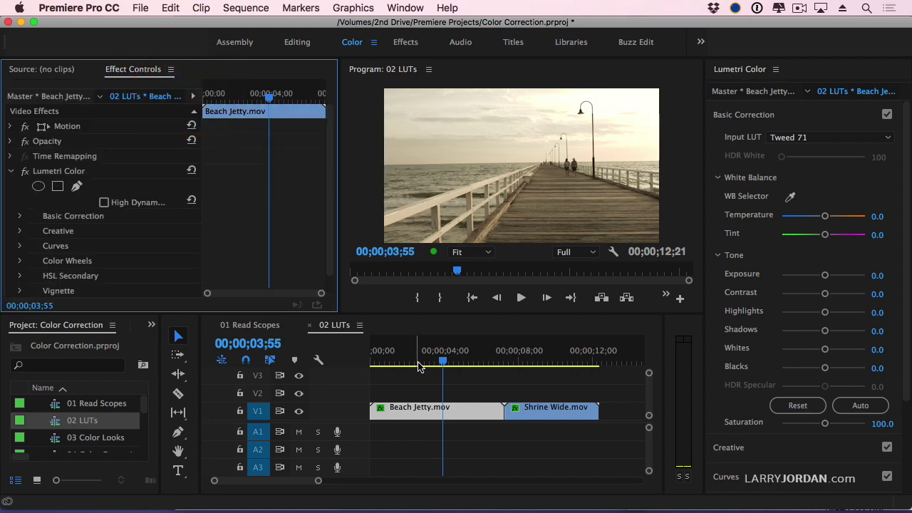
left_click(406, 7)
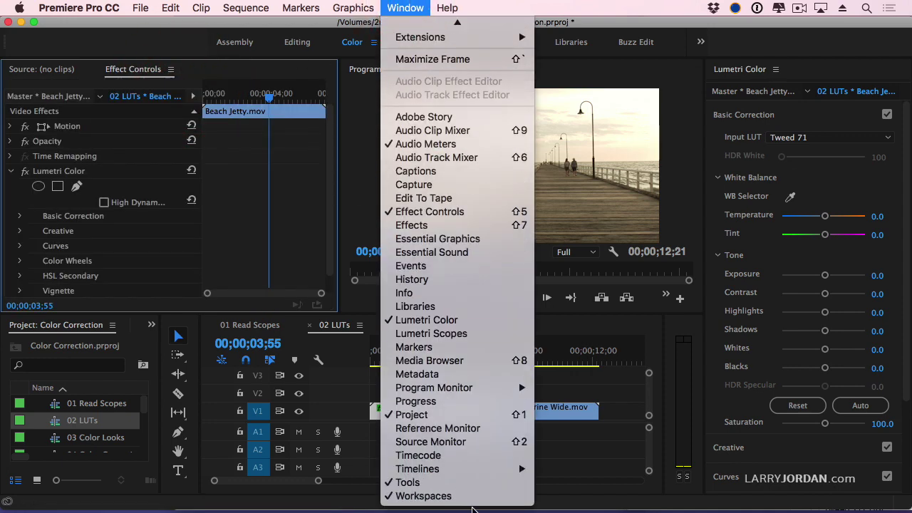
left_click(466, 494)
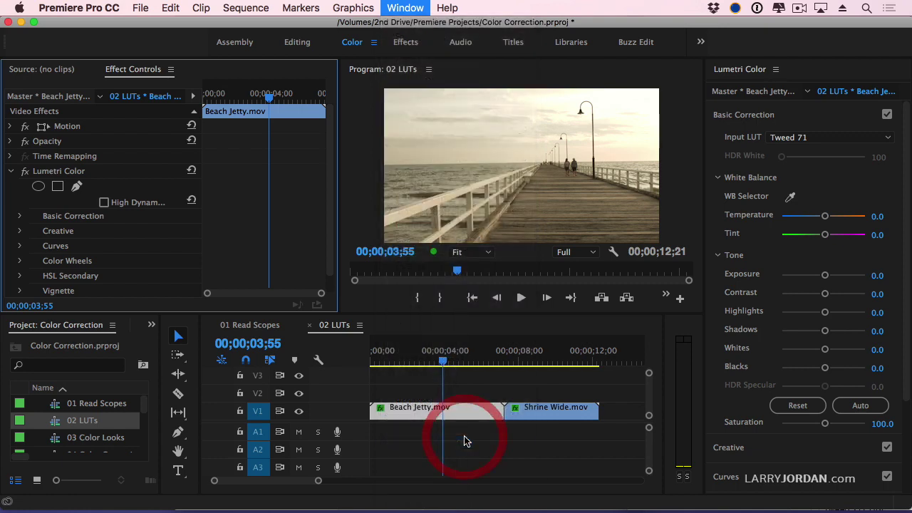
left_click(437, 407)
key("f")
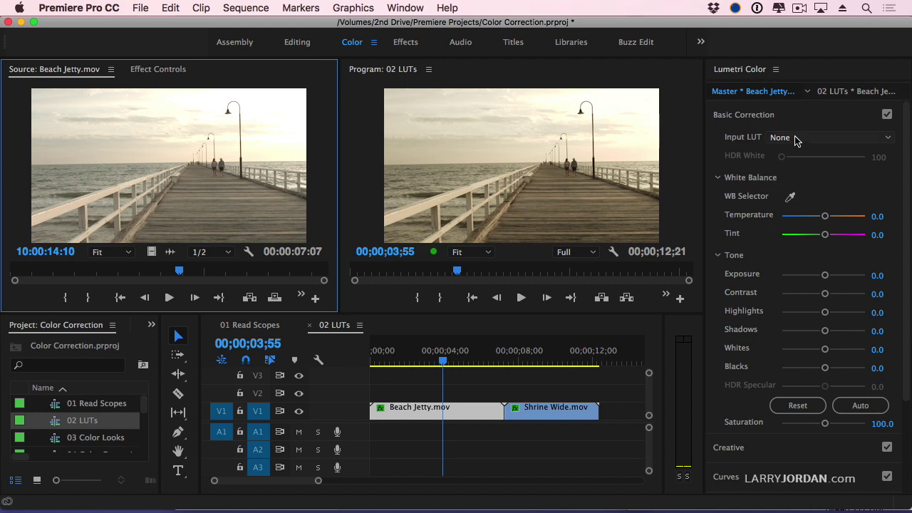
Set the Beach Jetty clip's input LUT from Tweed 71 to None.
left_click(445, 419)
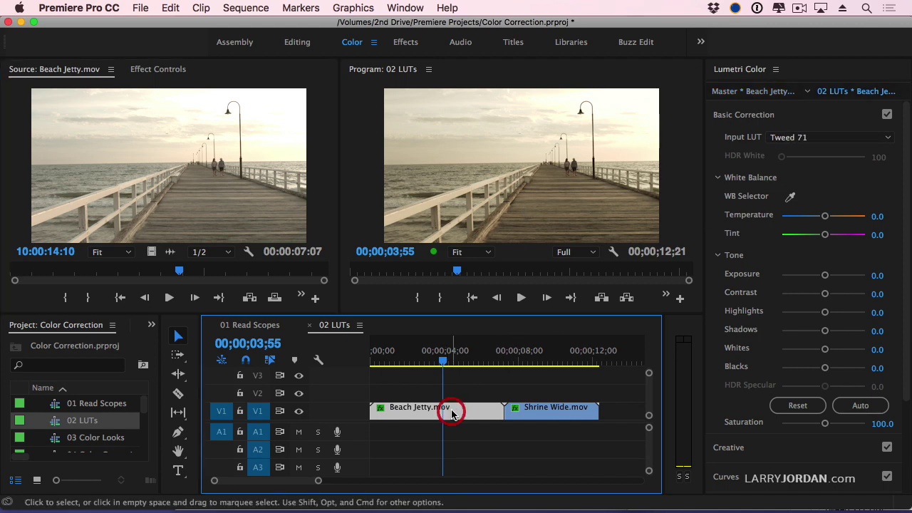
left_click(808, 139)
left_click(660, 151)
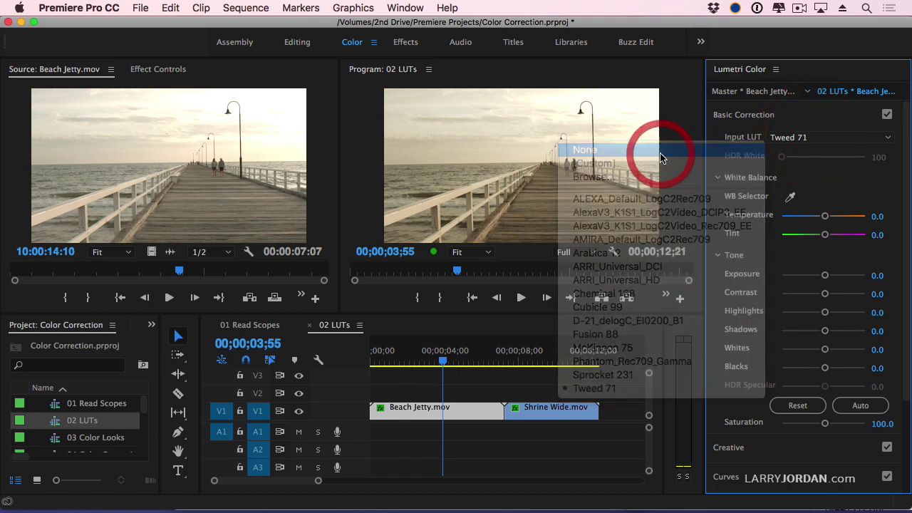